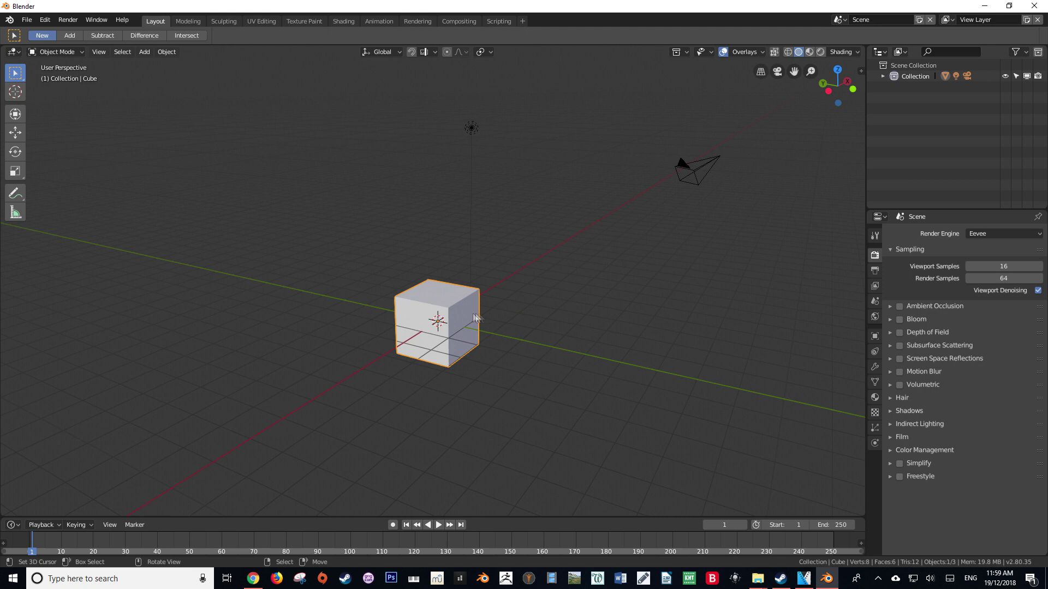
Step: Delete the default cube and go to Add > Image > Images as Planes
key("x")
left_click(469, 313)
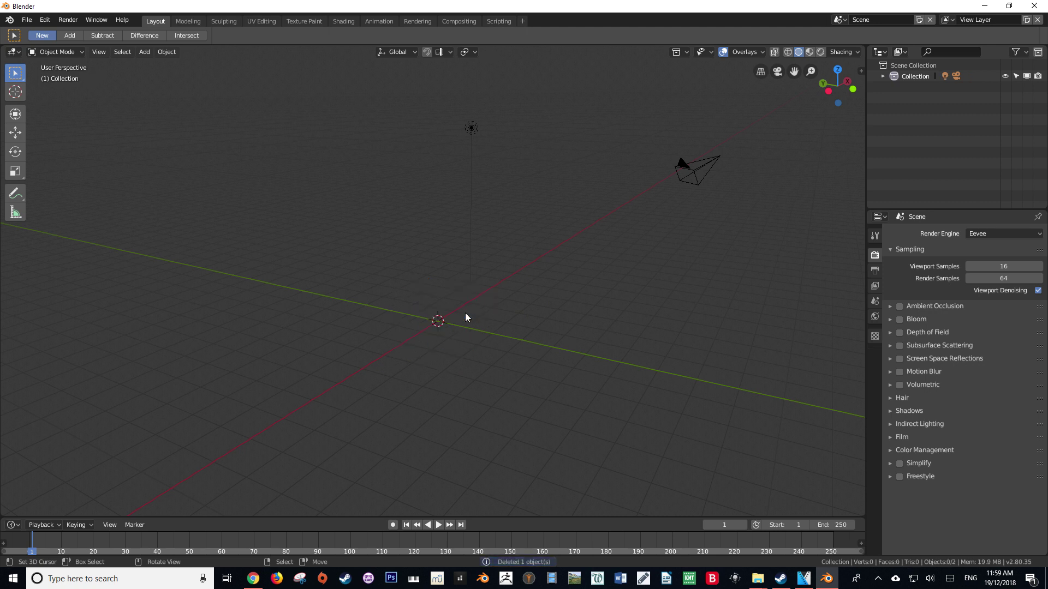
key("shift+a")
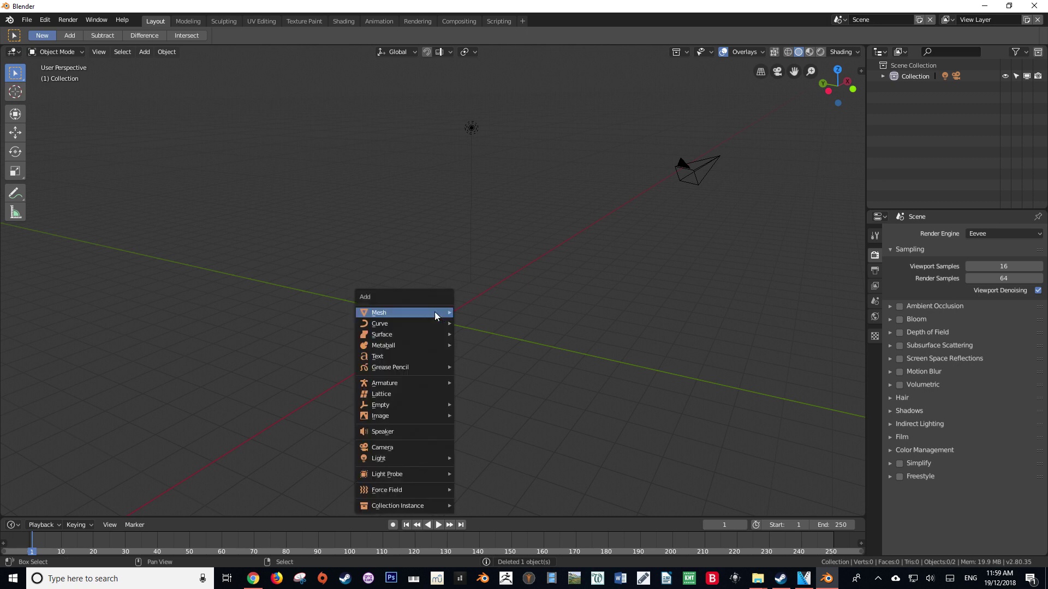
mouse_move(435, 313)
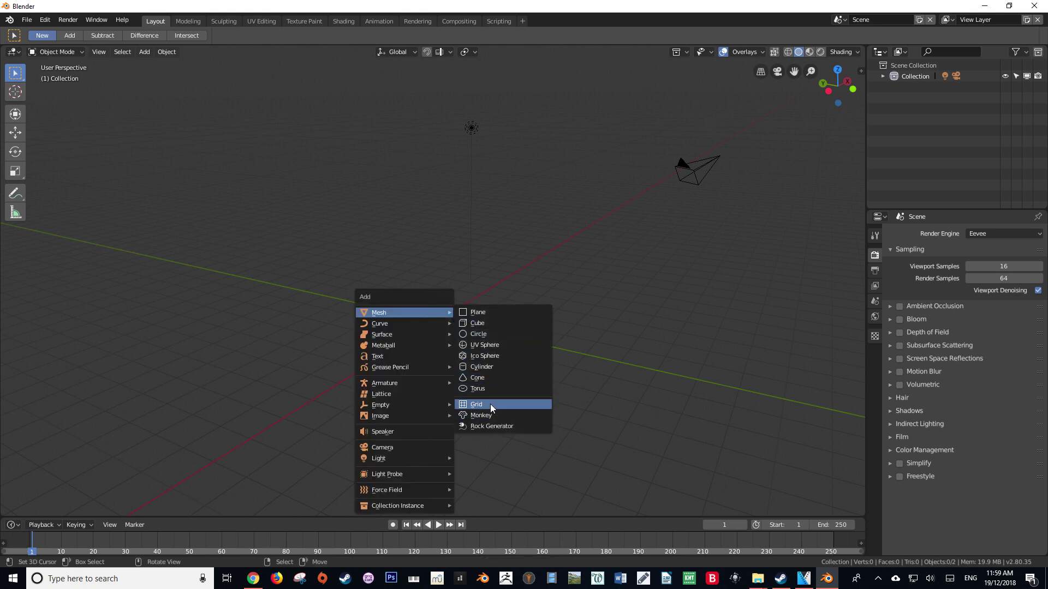
mouse_move(403, 416)
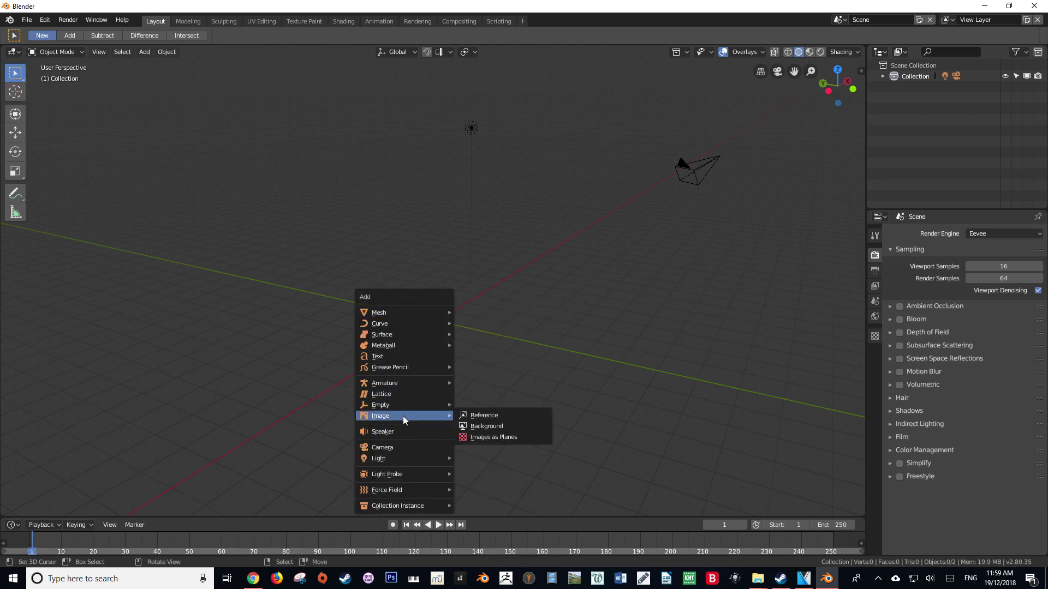
Step: Pick Log.png from the recent D2_Camera Mapping folder in thumbnail view and import it as a plane
left_click(482, 438)
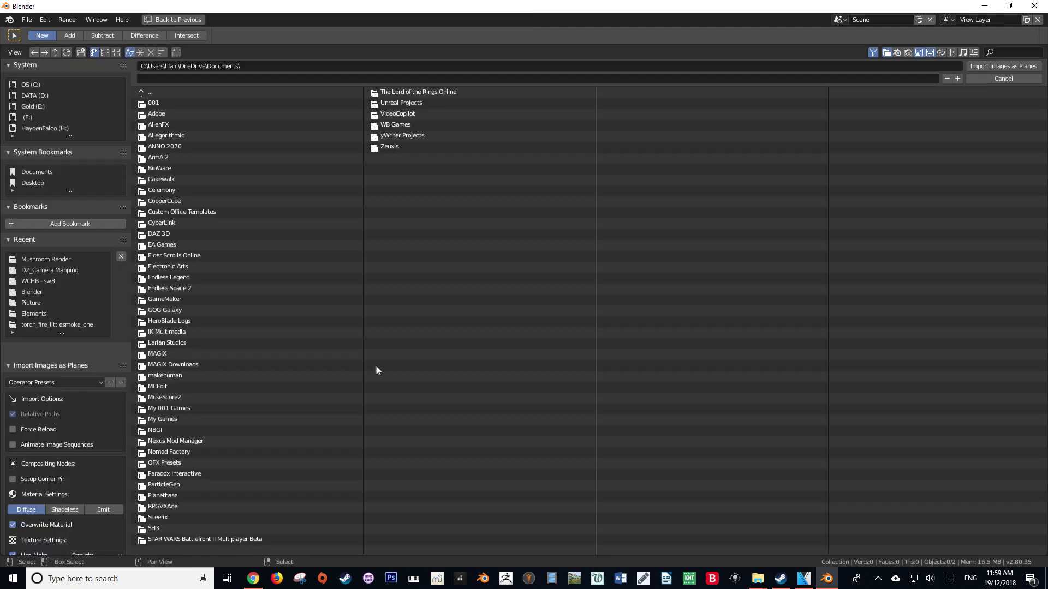
left_click(58, 261)
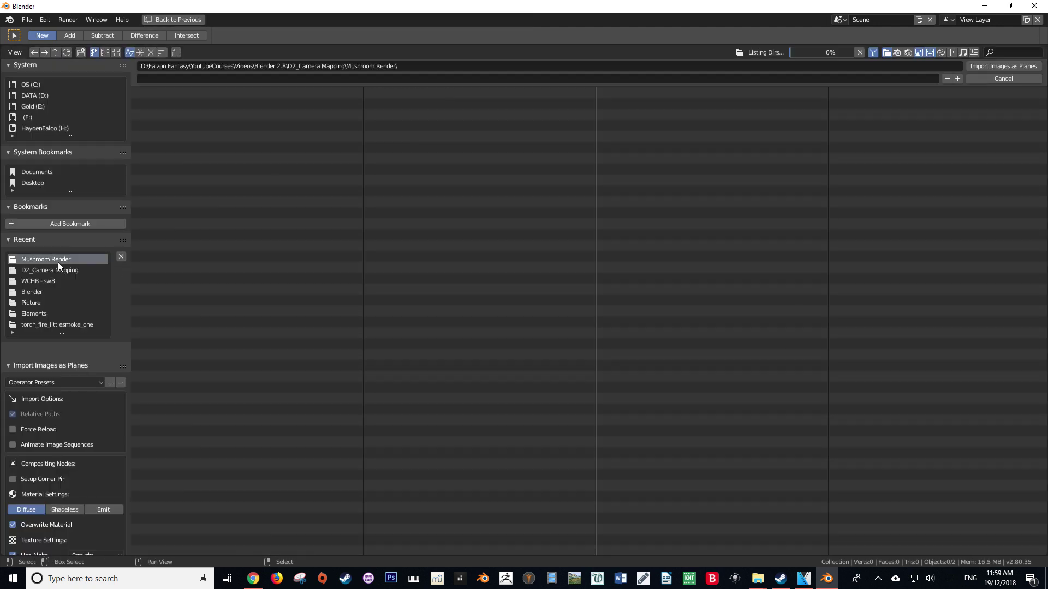
left_click(48, 269)
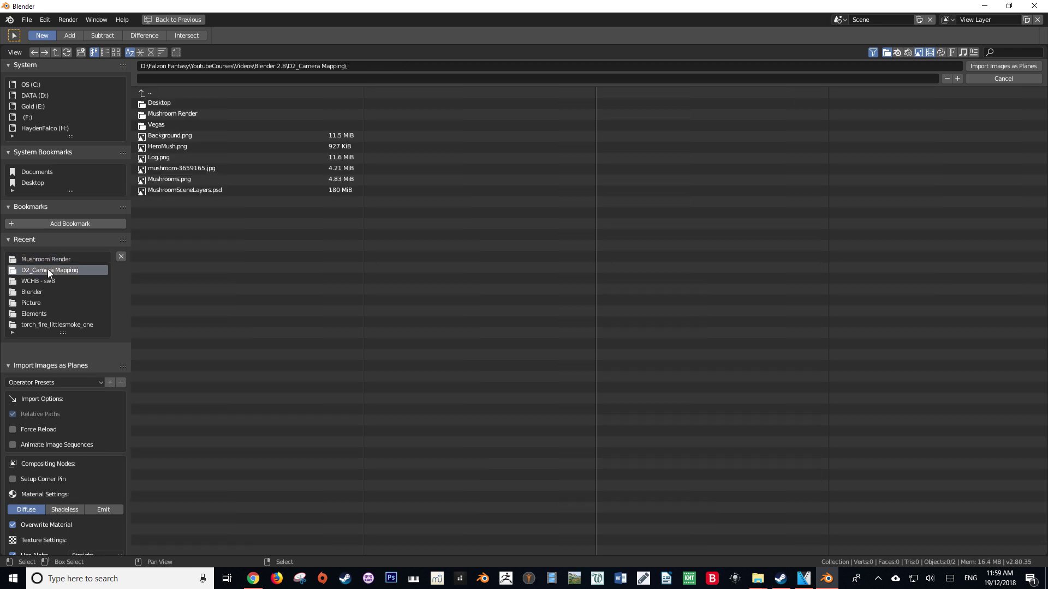
left_click(118, 52)
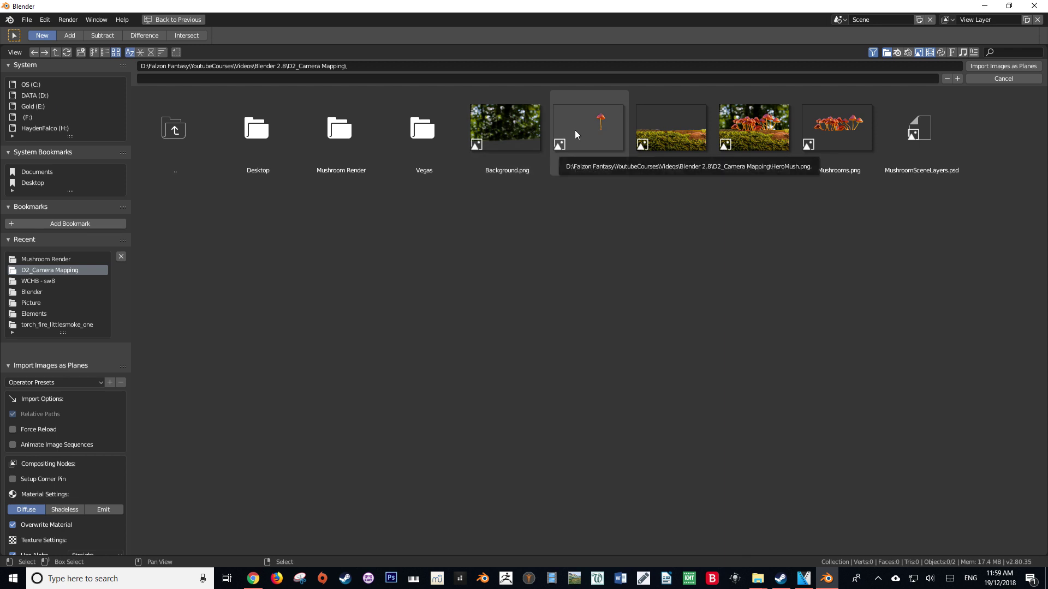
left_click(702, 133)
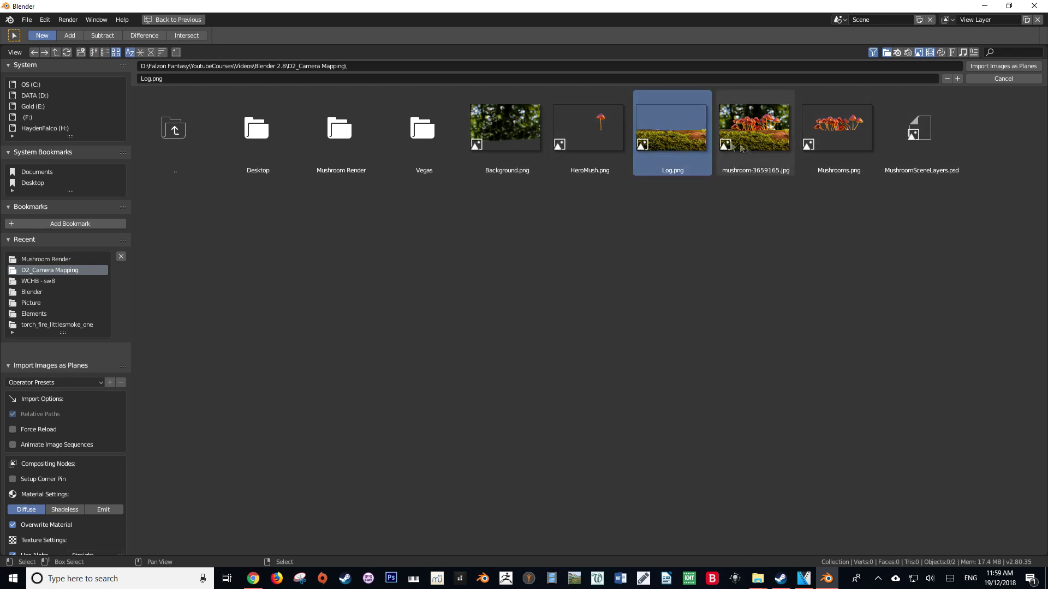
left_click(1001, 66)
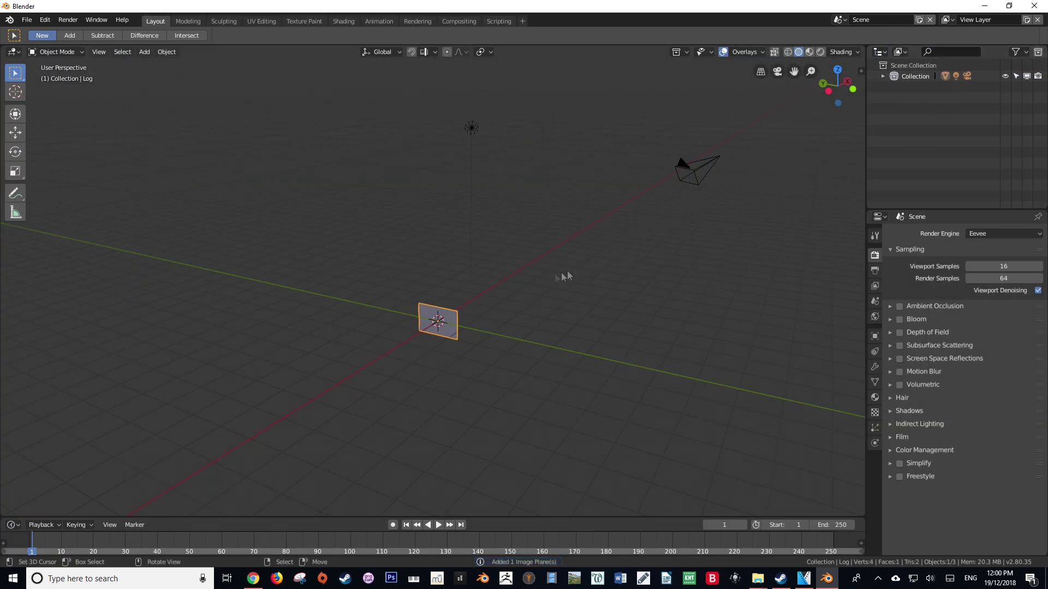
Step: Zoom to the Log plane and preview its material shading, with black where it should be transparent
scroll(434, 370, "up", 6)
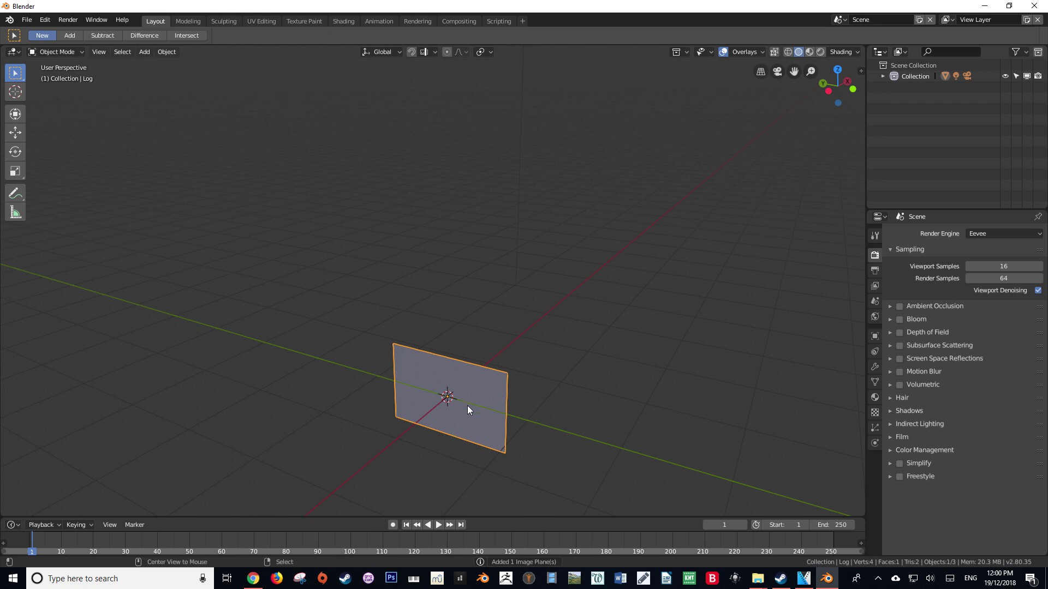
key("z")
mouse_move(480, 330)
middle_mouse_down("shift")
mouse_move(469, 377)
mouse_move(512, 342)
mouse_move(460, 305)
mouse_move(457, 329)
mouse_move(478, 323)
mouse_move(488, 346)
middle_mouse_up("shift")
scroll(511, 342, "up", 4)
scroll(487, 346, "down", 3)
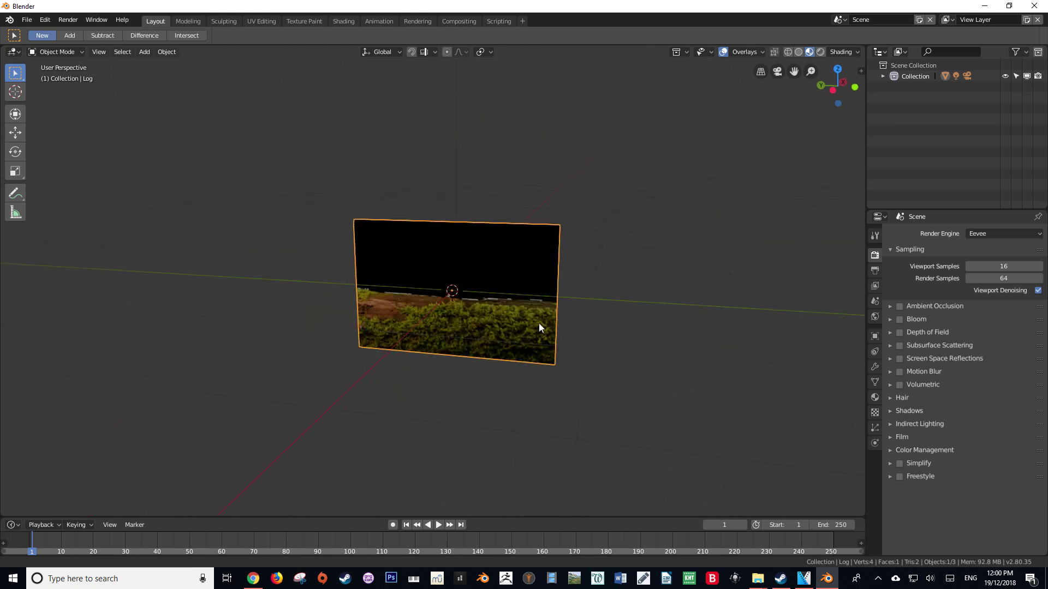
middle_click_drag(539, 323, 516, 312)
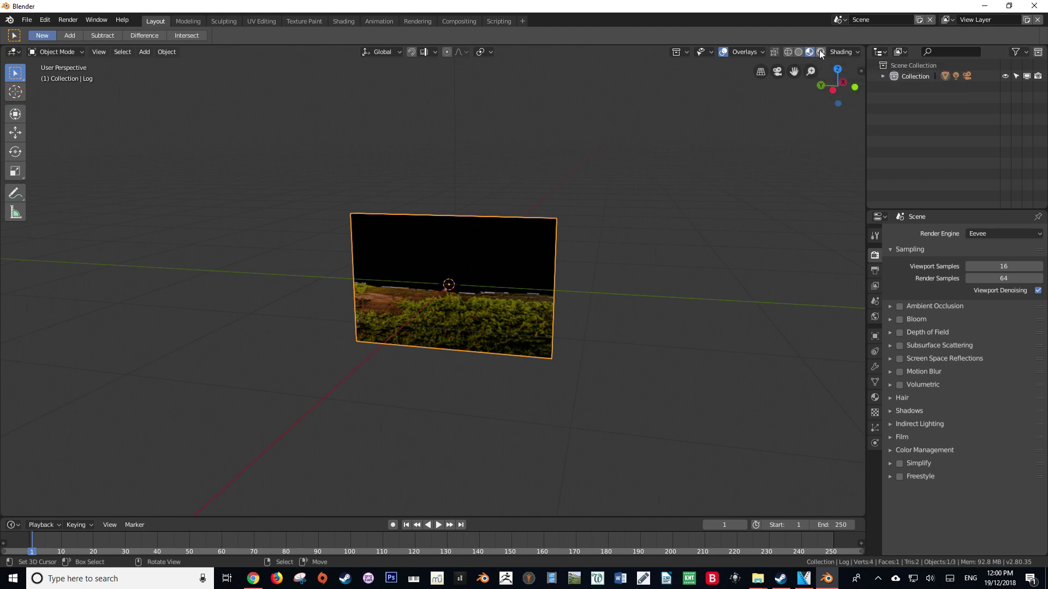
Step: Compare solid and rendered shading on the plane, then switch to the Shading workspace
key("shift+z")
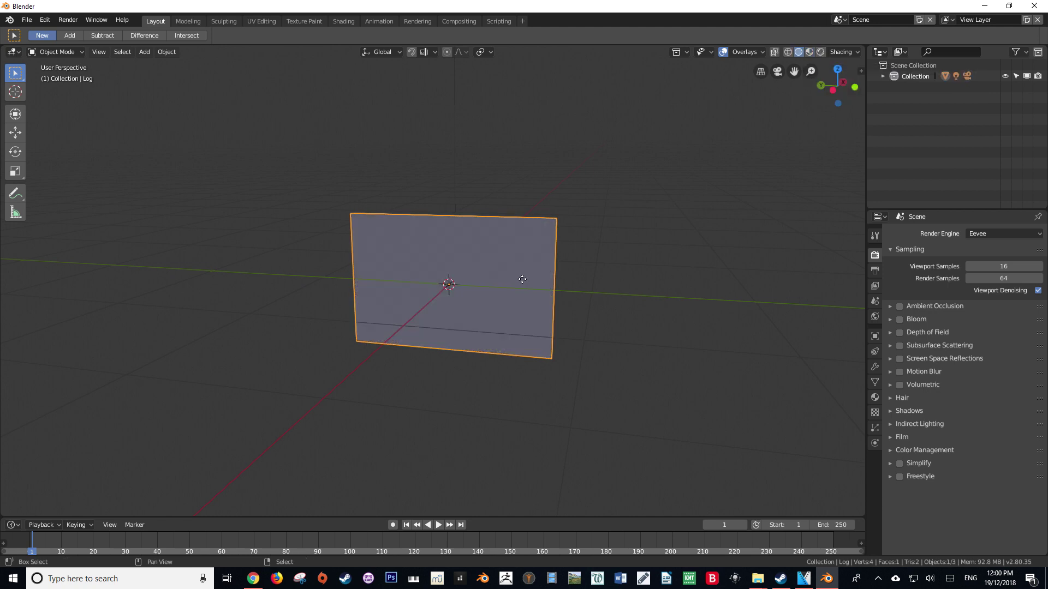
key("shift+z")
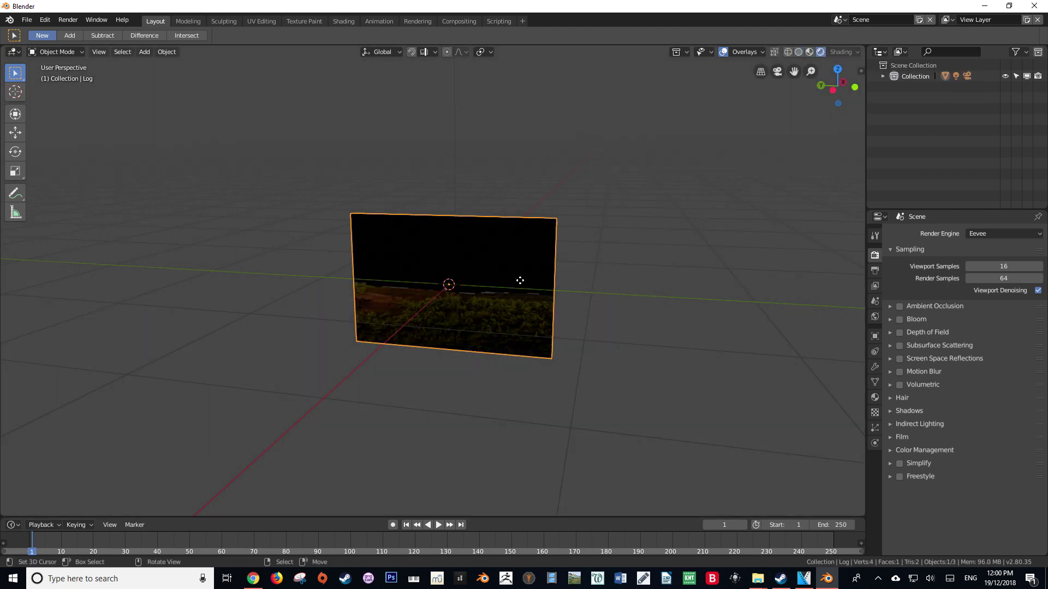
middle_click_drag(518, 289, 508, 304)
scroll(493, 260, "up", 6)
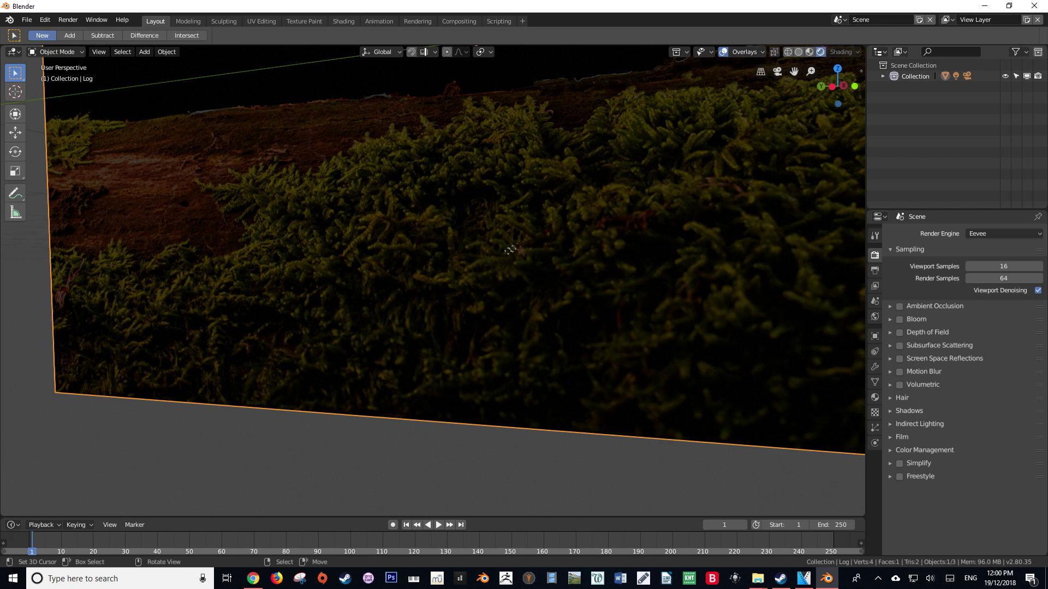
scroll(498, 327, "down", 6)
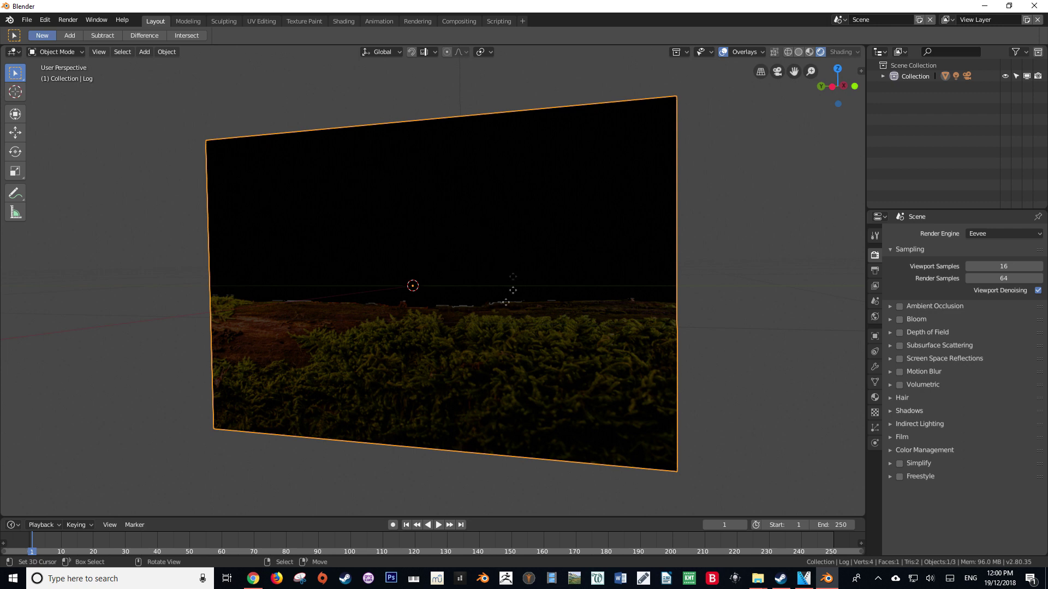
left_click(345, 22)
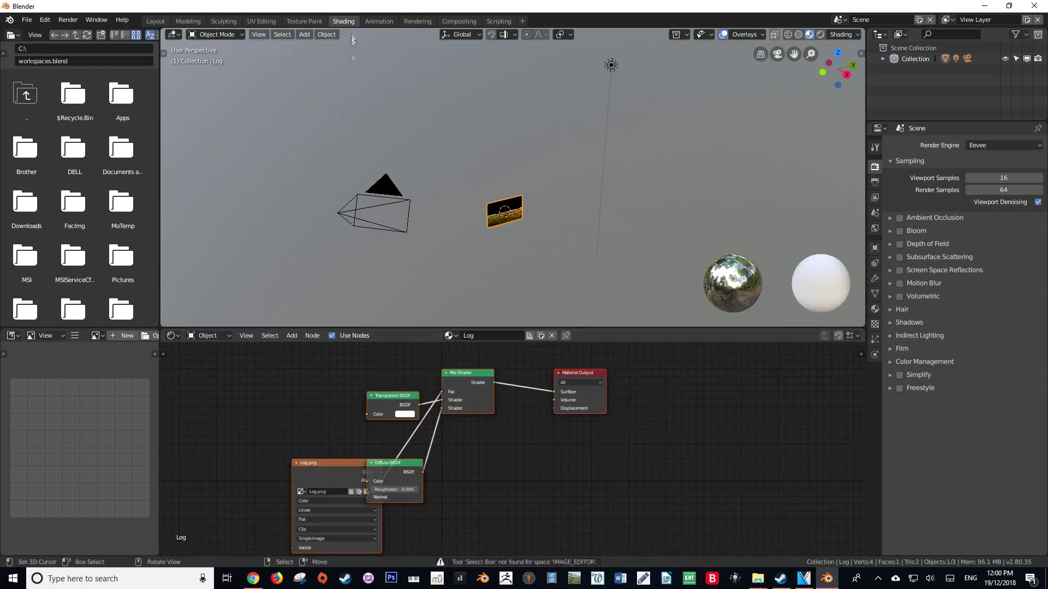
Step: Move the Log.png node up-left and spread the Diffuse, Transparent, Mix Shader and Output nodes apart
left_click(332, 475)
left_click_drag(331, 473, 256, 372)
left_click_drag(405, 463, 408, 456)
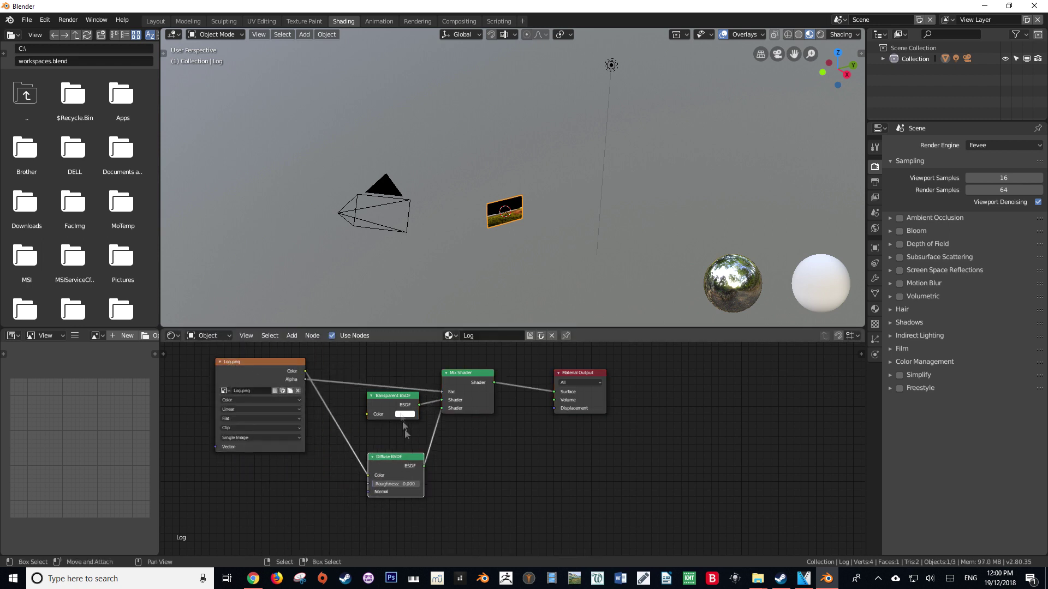
left_click_drag(391, 402, 395, 413)
left_click_drag(459, 382, 467, 381)
left_click_drag(585, 381, 592, 381)
scroll(593, 381, "up", 2)
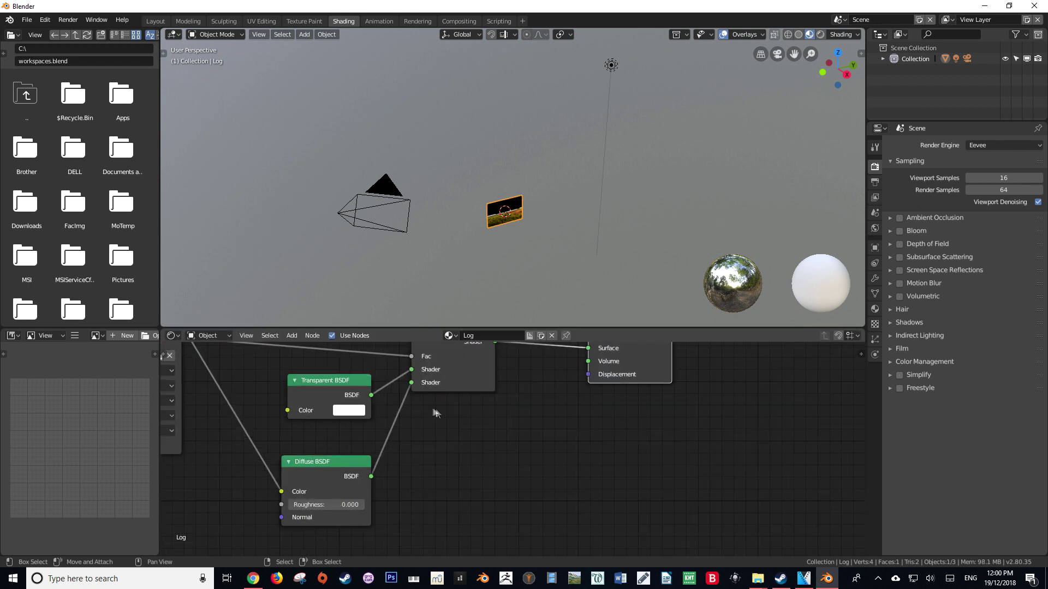
middle_click_drag(437, 406, 502, 463)
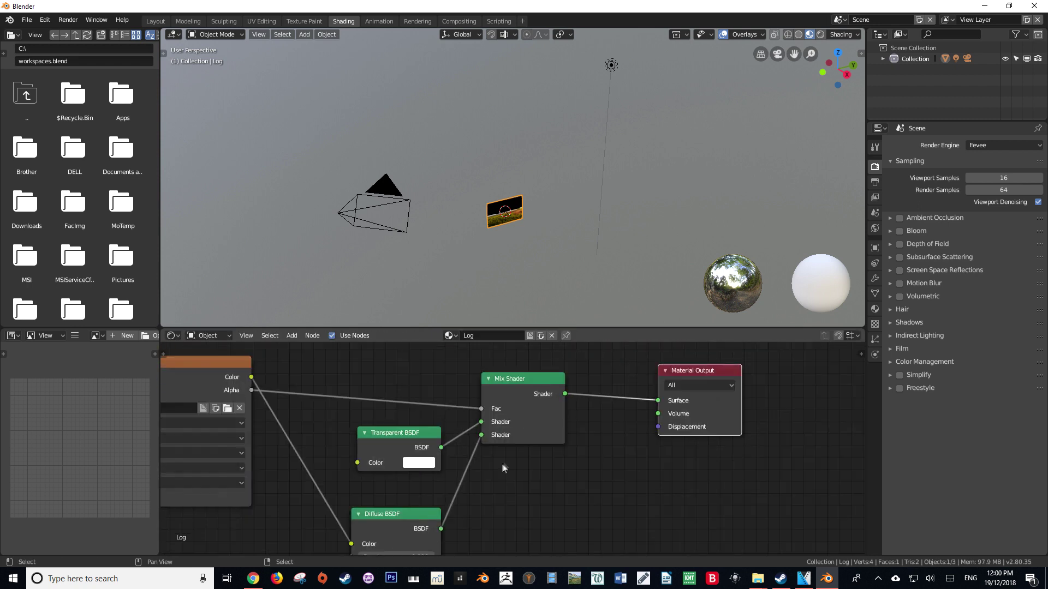
Step: Set the Render Engine to Cycles in Render Properties
left_click(876, 147)
left_click(875, 167)
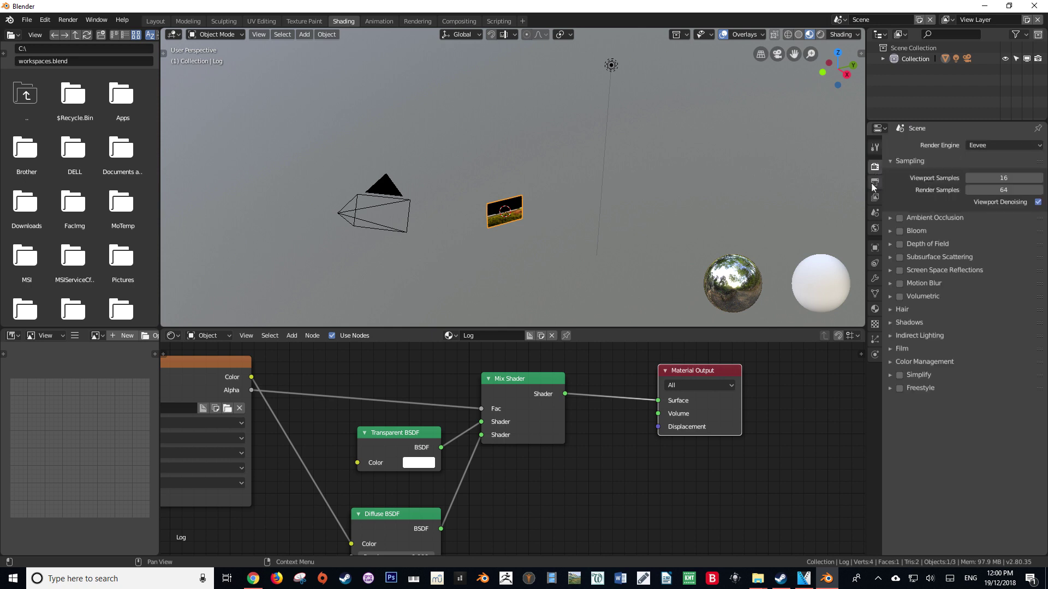
left_click(975, 146)
left_click(988, 110)
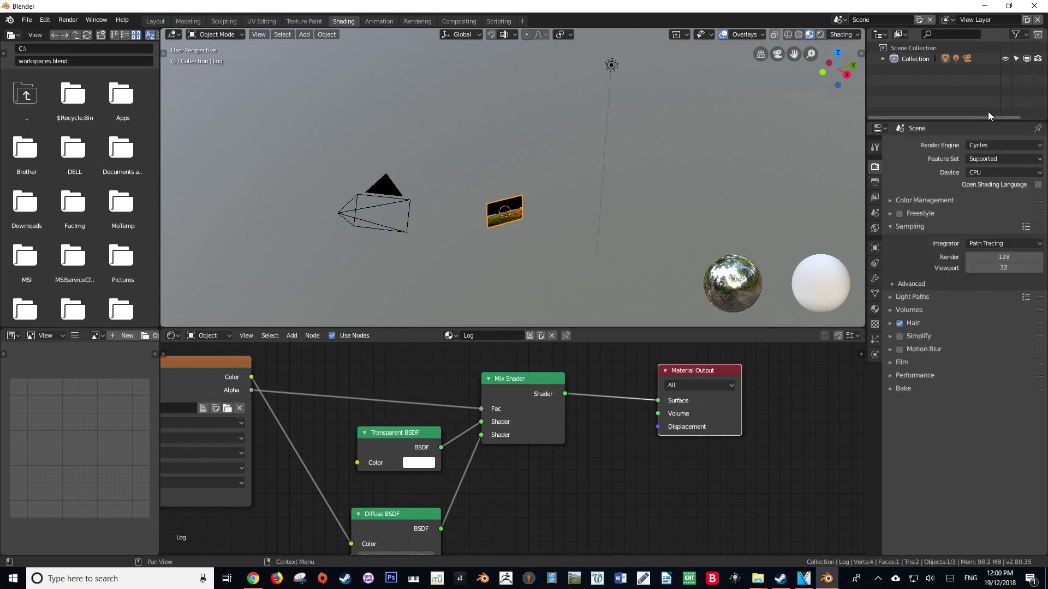
Step: Switch to Rendered shading and zoom in on the Log plane to see its transparent sky
key("shift+z")
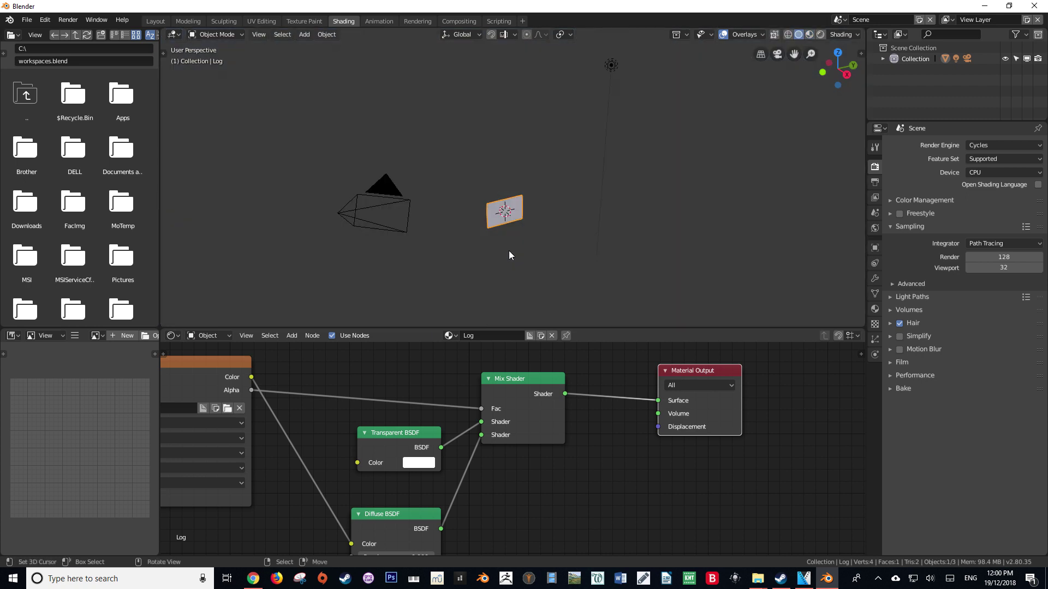
scroll(521, 252, "up", 3)
middle_click_drag(526, 271, 549, 171, "shift")
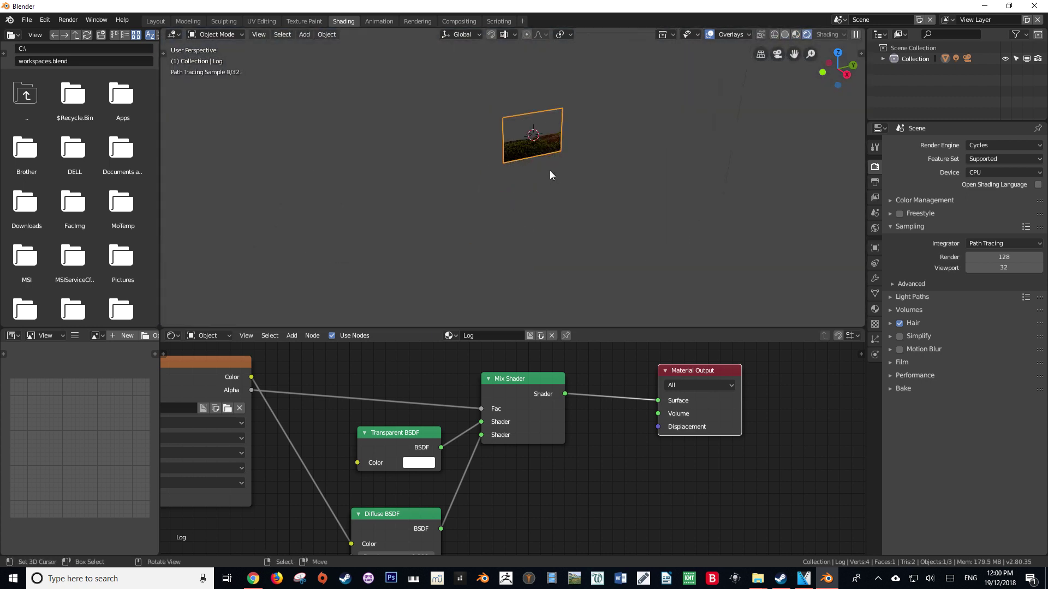
scroll(559, 89, "up", 2)
middle_click_drag(559, 90, 543, 215, "shift")
scroll(542, 236, "up", 1)
scroll(573, 227, "up", 3)
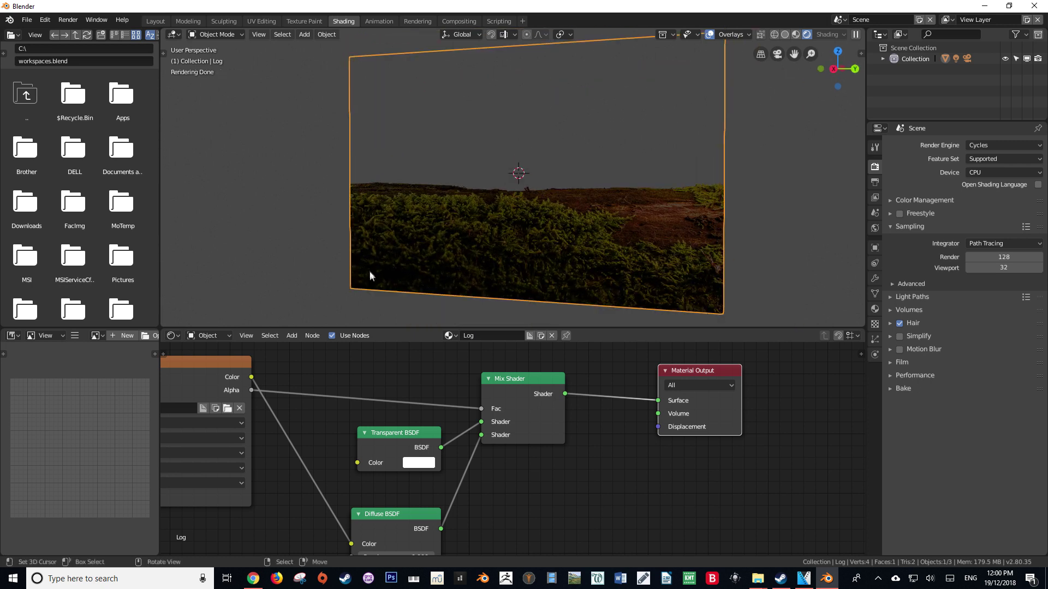
scroll(344, 405, "down", 2)
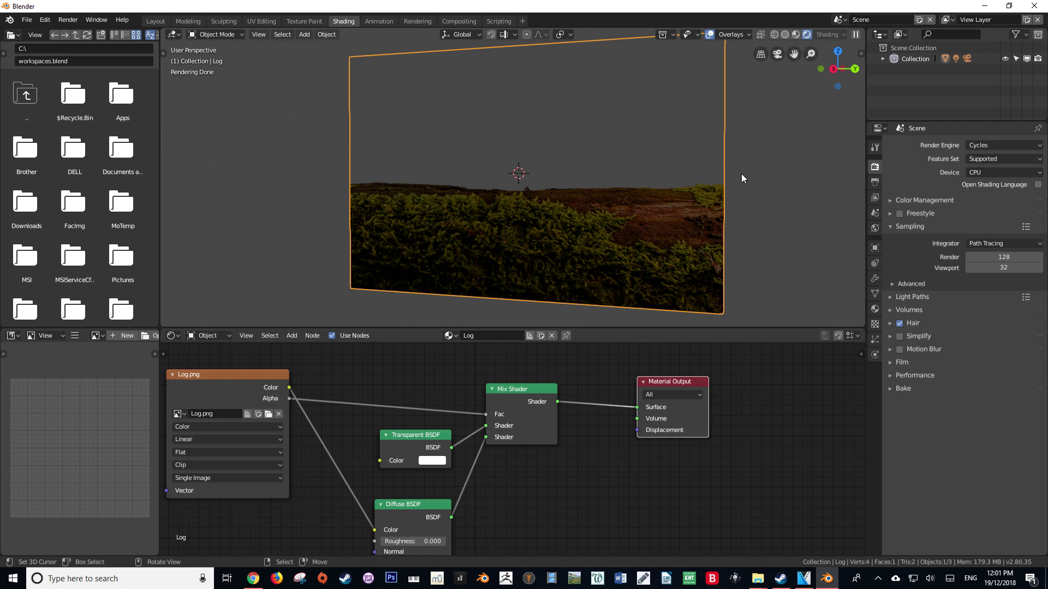
Step: Choose Eevee from the Render Engine dropdown, leaving the plane's sky rendering black again
middle_click_drag(691, 207, 663, 214)
left_click(1008, 144)
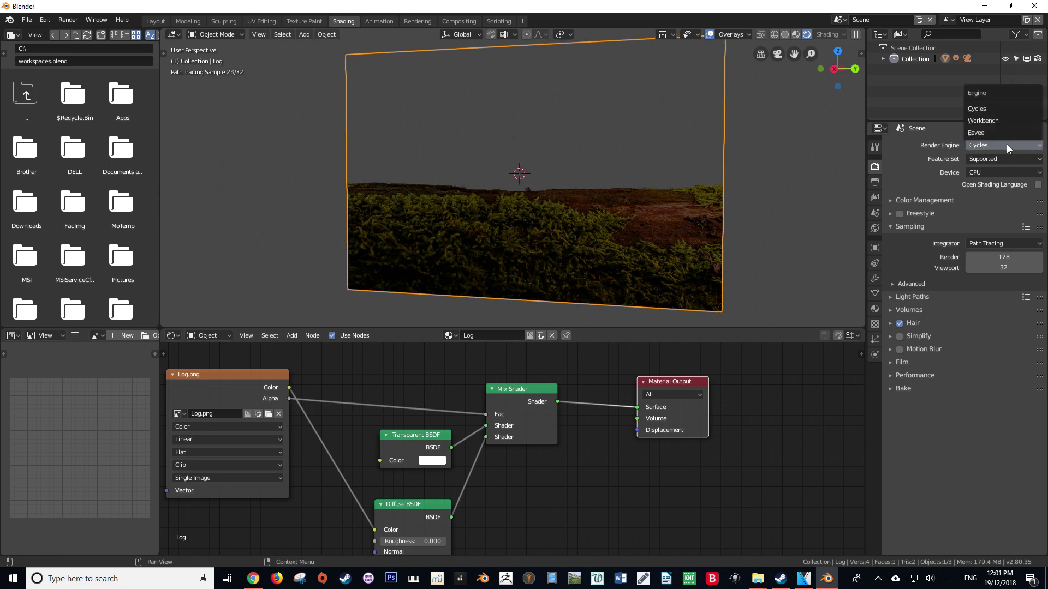
left_click(998, 136)
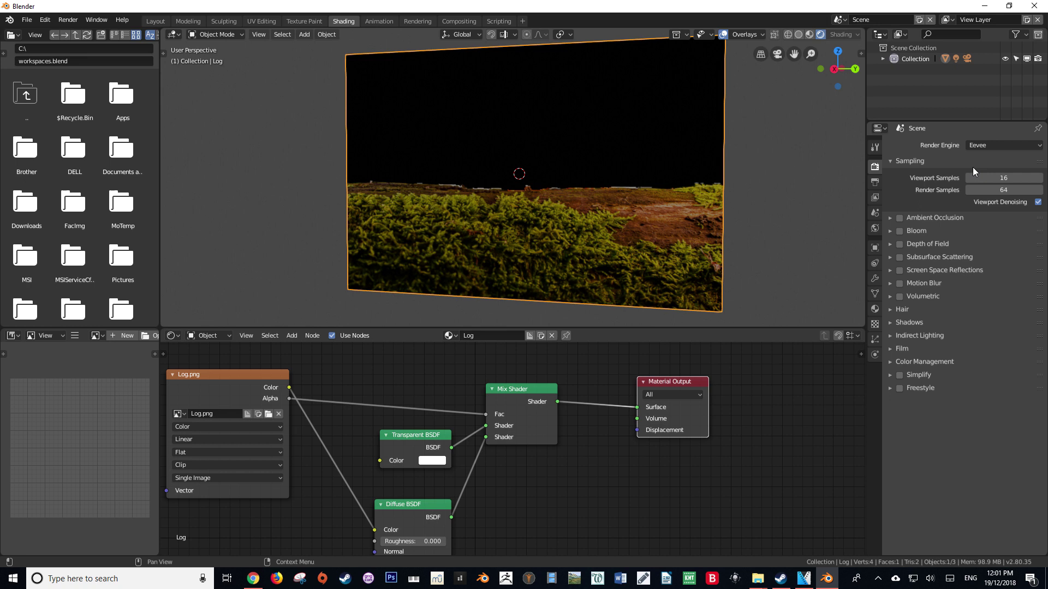
Step: Set the Log material's Blend Mode to Alpha Clip and orbit to view the now-transparent sky
left_click(874, 309)
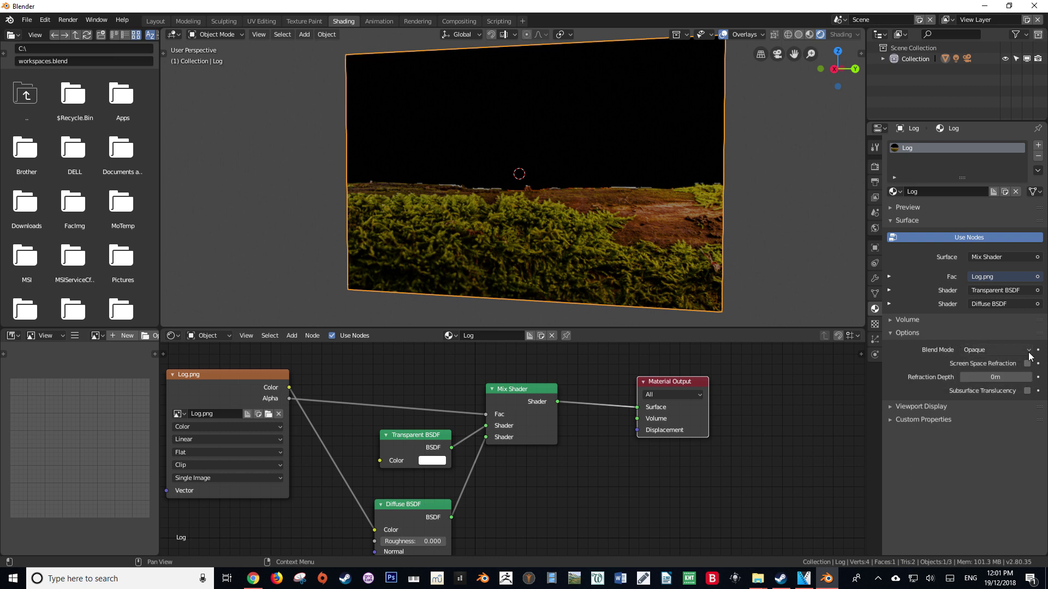
left_click(999, 351)
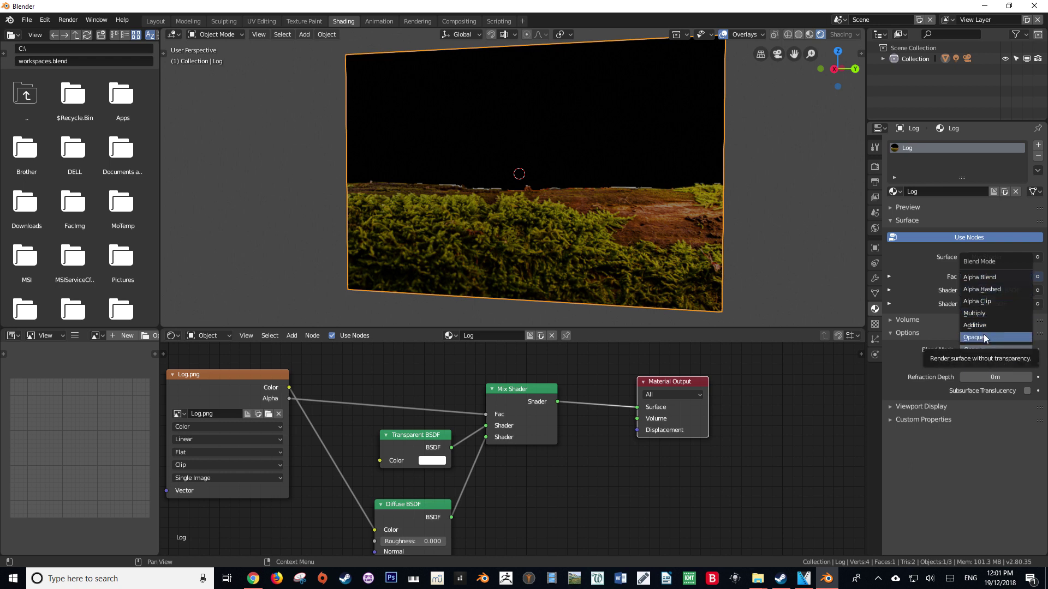
left_click(984, 303)
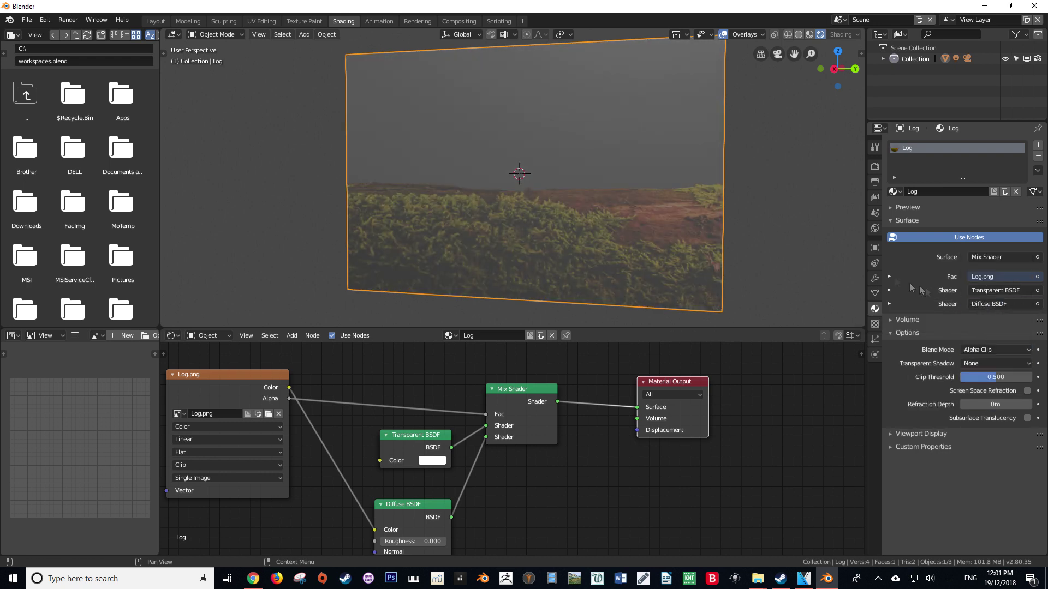
middle_click_drag(565, 206, 404, 185)
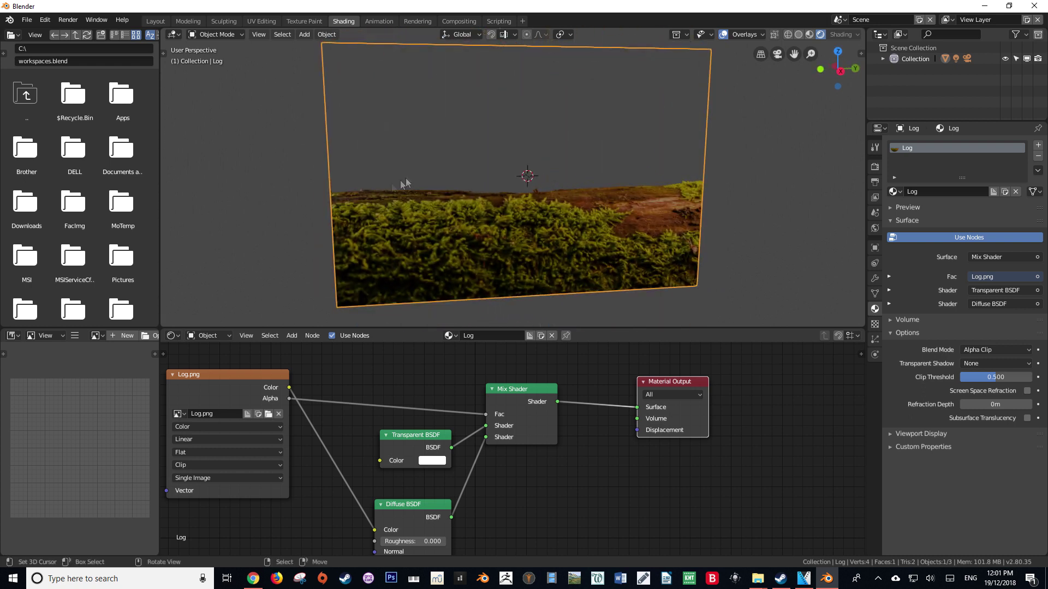
scroll(624, 202, "up", 5)
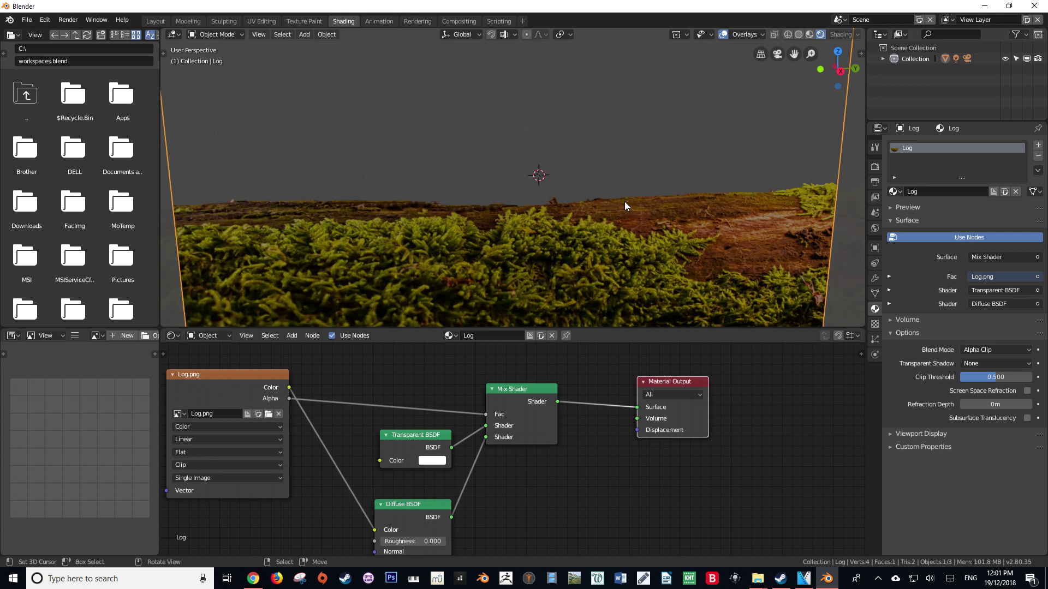
Step: Change the Log material's Blend Mode to Alpha Hashed and zoom in to compare the cut-out edges
left_click(625, 204)
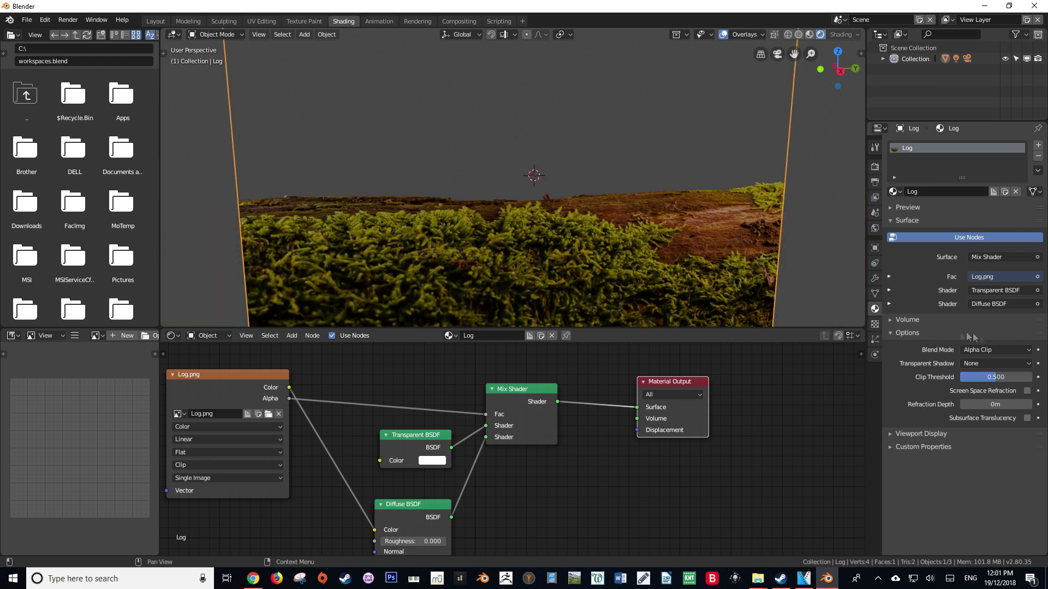
left_click(986, 349)
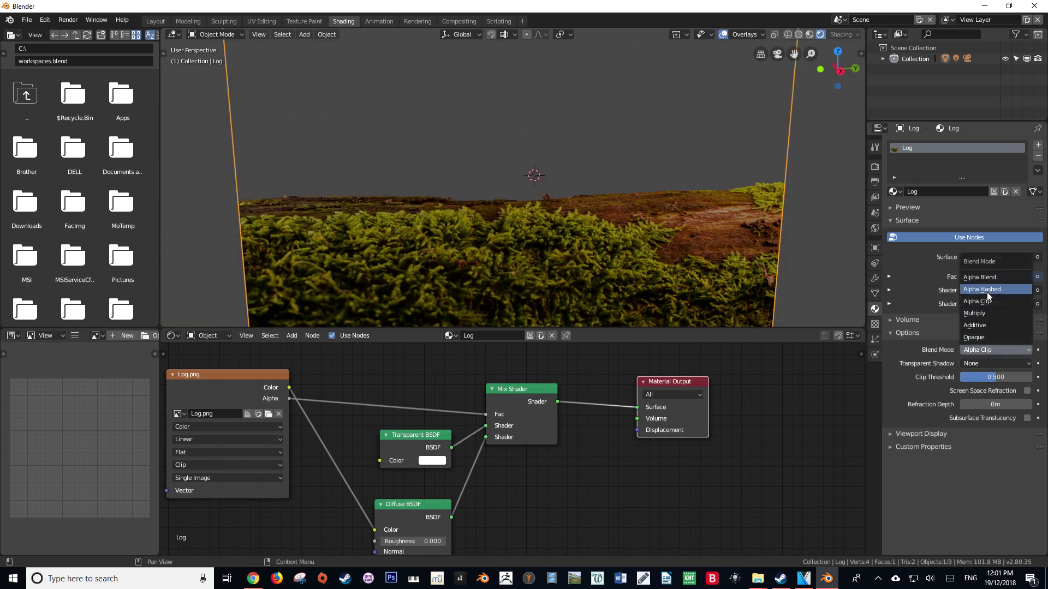
left_click(987, 292)
scroll(592, 238, "up", 3)
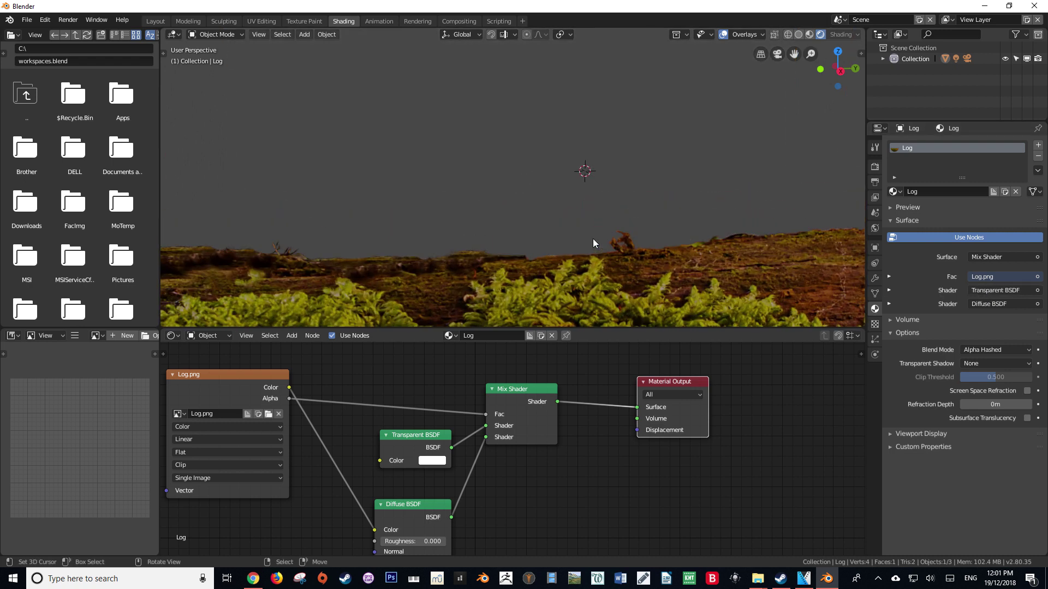
scroll(523, 189, "up", 4)
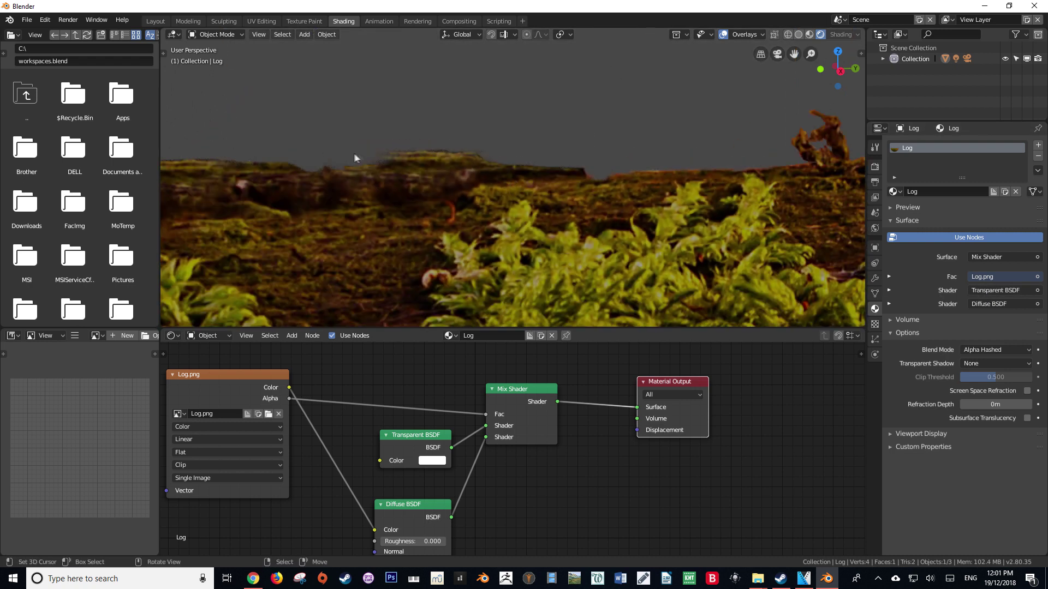
scroll(706, 174, "down", 5)
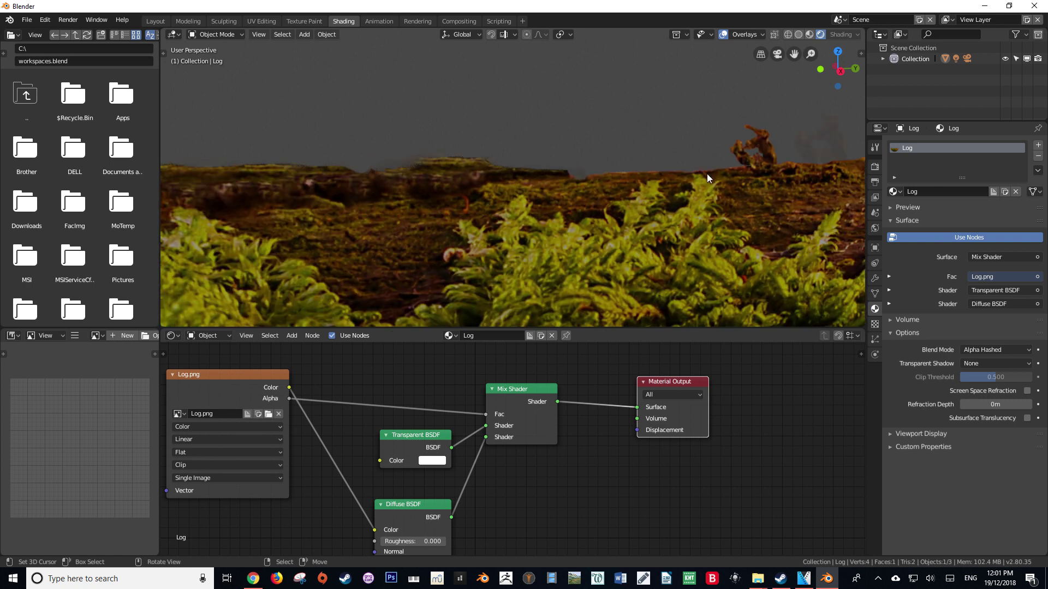
scroll(744, 158, "down", 6)
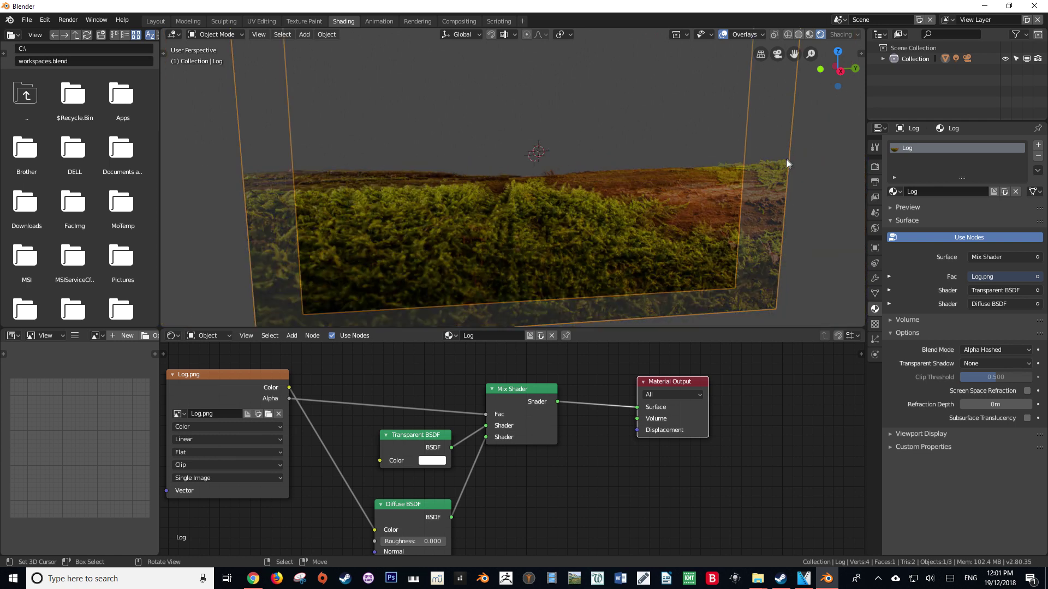
left_click(1009, 349)
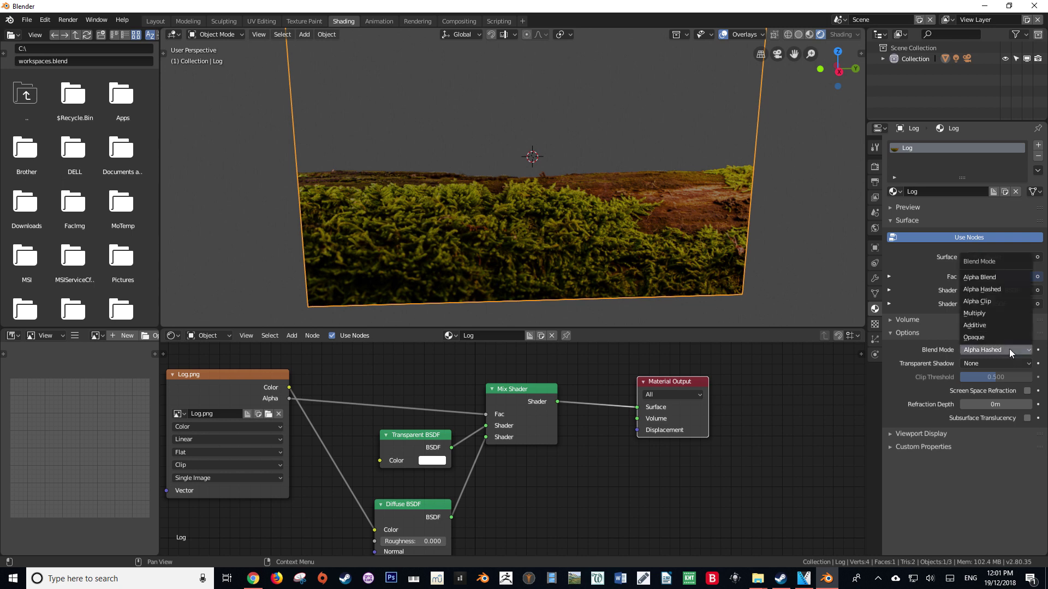
Step: Choose Alpha Blend as the Blend Mode, then zoom and orbit to check the smooth transparency
left_click(977, 276)
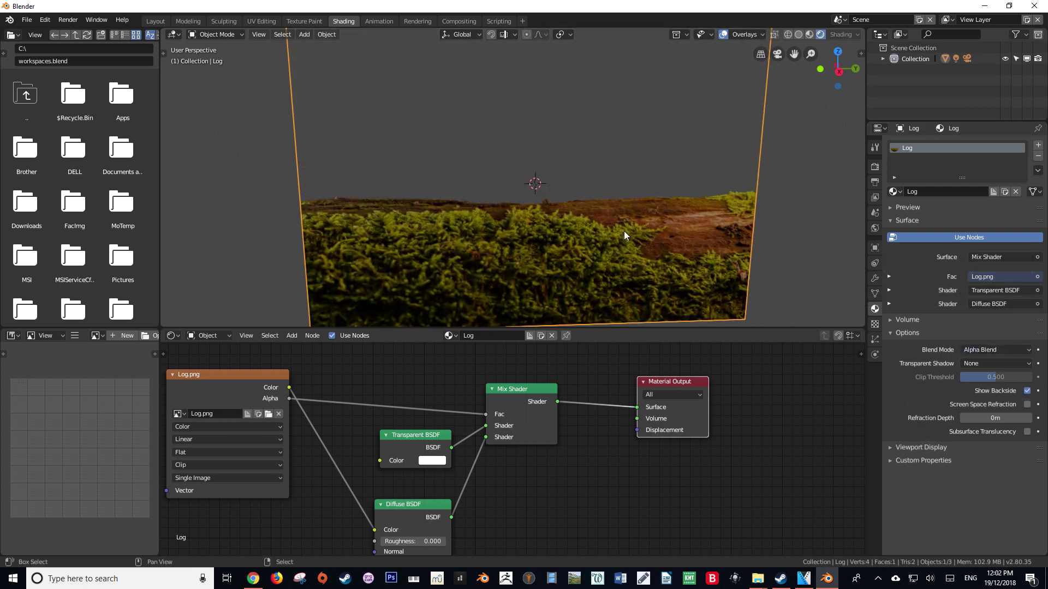
scroll(624, 231, "up", 4)
scroll(603, 216, "up", 5)
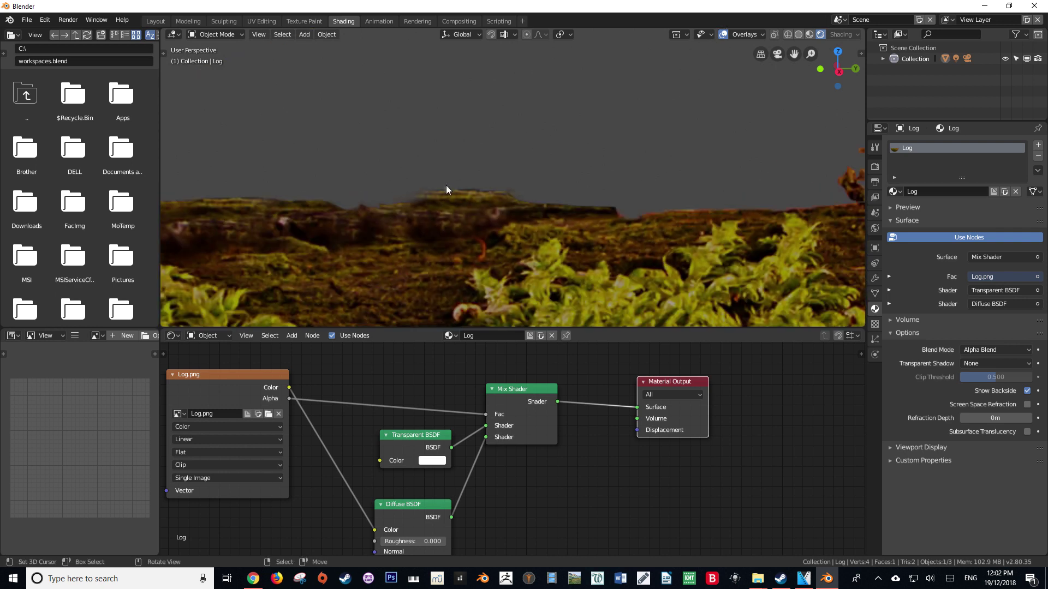
middle_click_drag(541, 214, 629, 211)
scroll(666, 208, "down", 6)
scroll(631, 208, "up", 3)
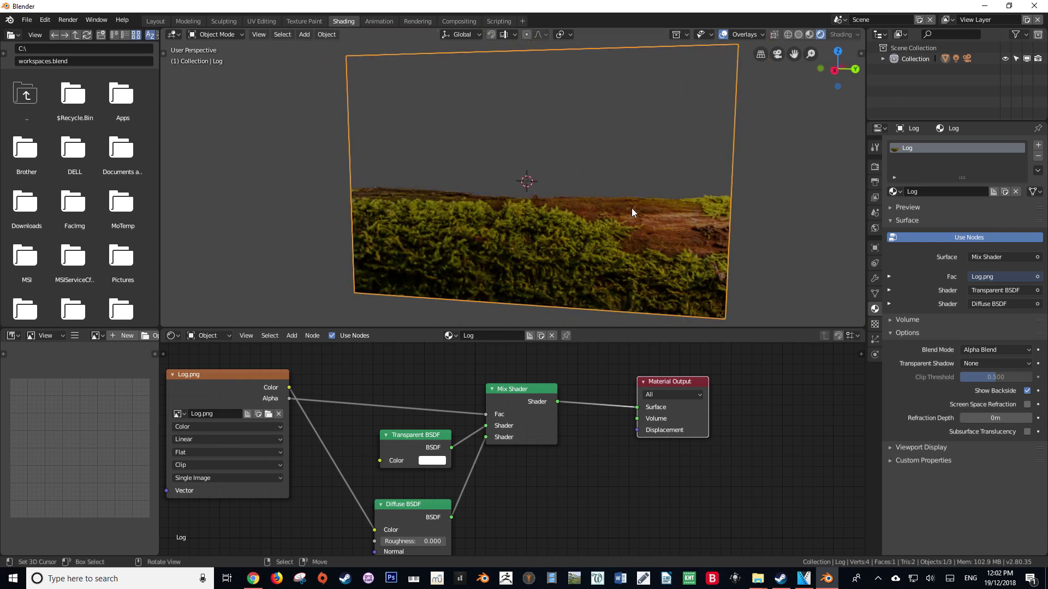
scroll(565, 216, "down", 4)
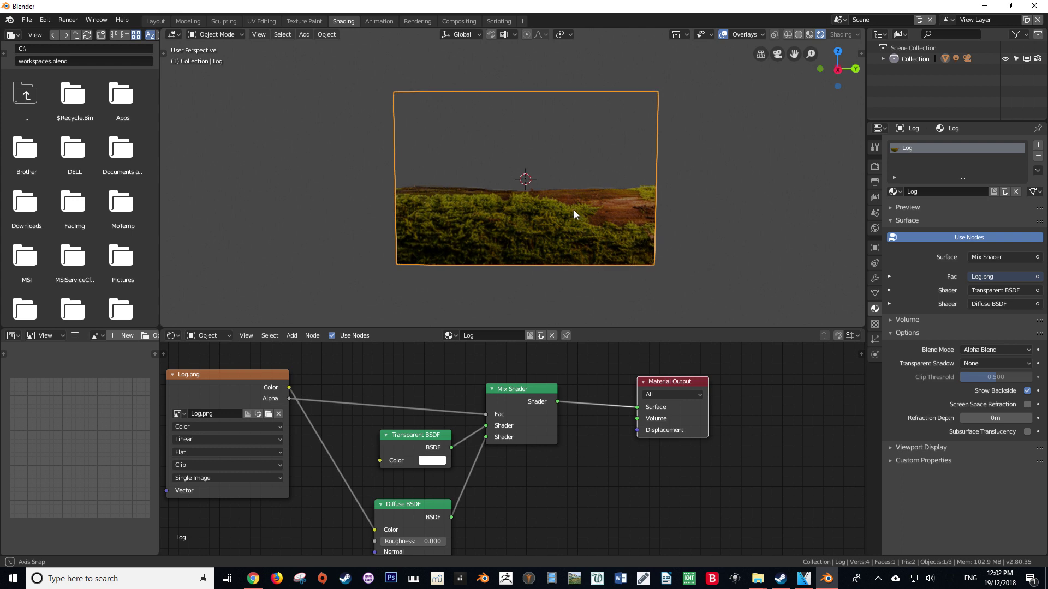
middle_click_drag(575, 211, 573, 210)
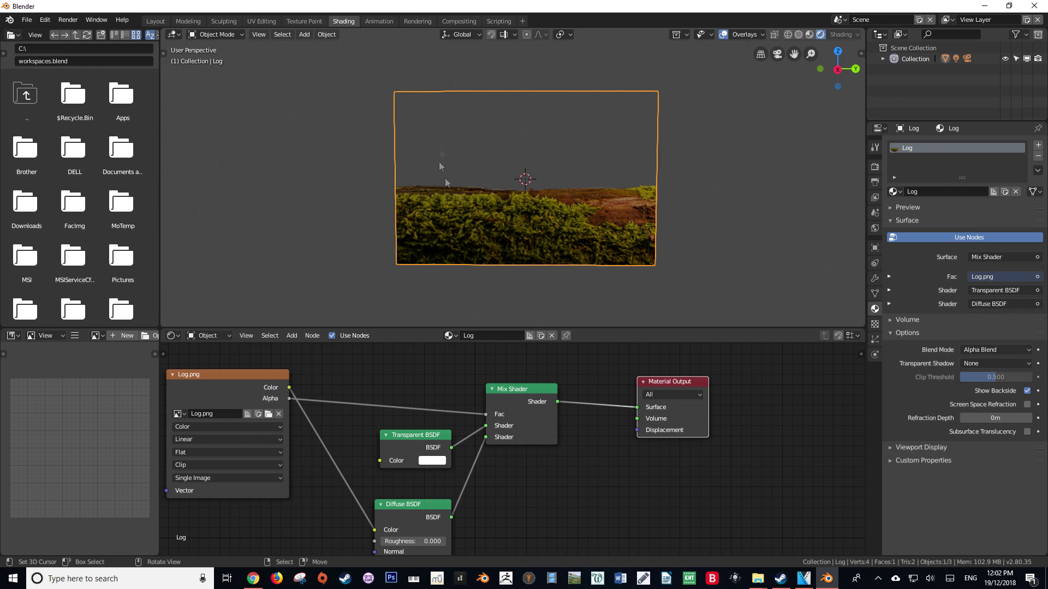
Step: Pick Cycles from the Render Engine dropdown in Render Properties, then orbit around the plane
left_click(875, 166)
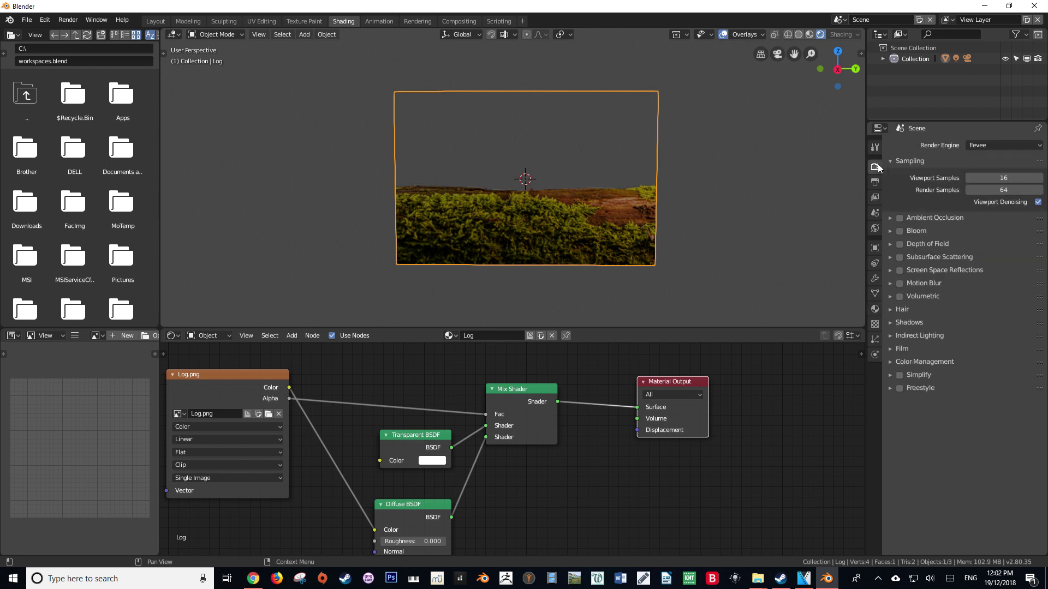
left_click(977, 145)
left_click(977, 108)
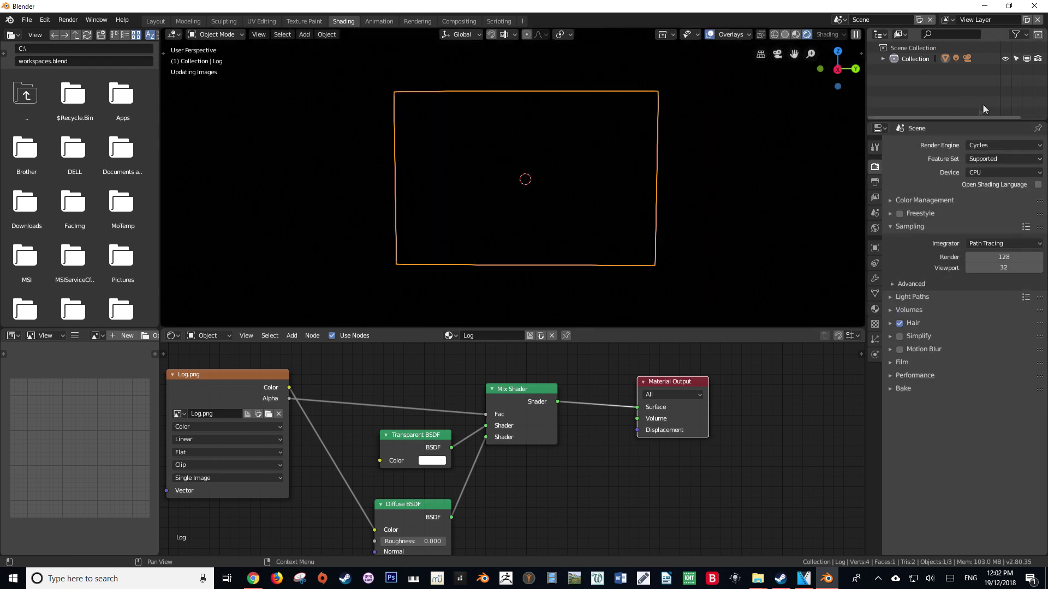
mouse_move(586, 213)
middle_mouse_down()
mouse_move(644, 211)
mouse_move(336, 211)
mouse_move(528, 205)
mouse_move(641, 218)
mouse_move(480, 217)
mouse_move(404, 172)
middle_mouse_up()
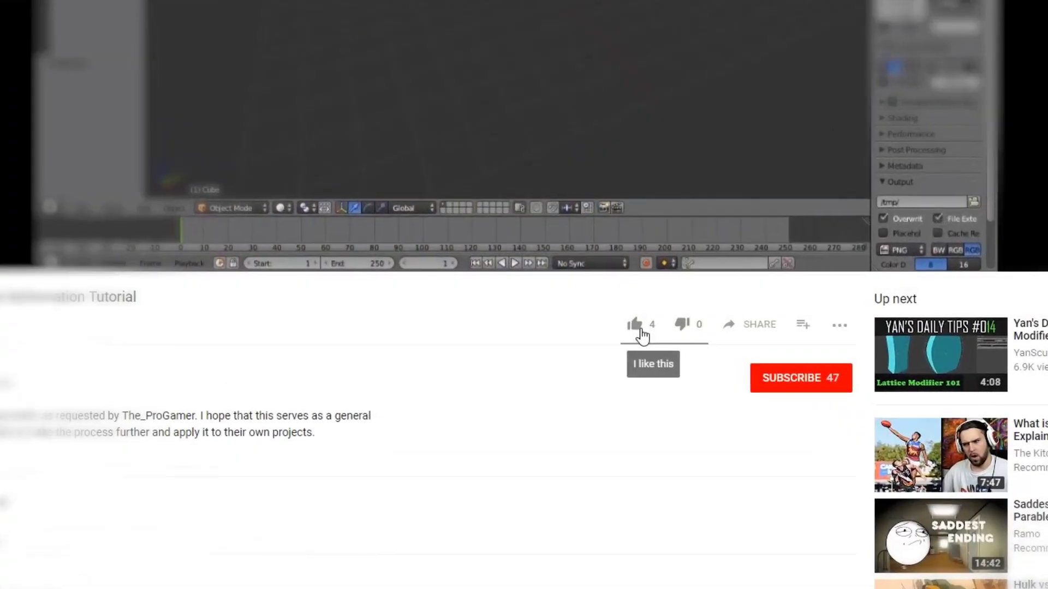
Step: Like the YouTube tutorial, subscribe to its 48-subscriber channel, and enable the notification bell
left_click(637, 327)
left_click(791, 379)
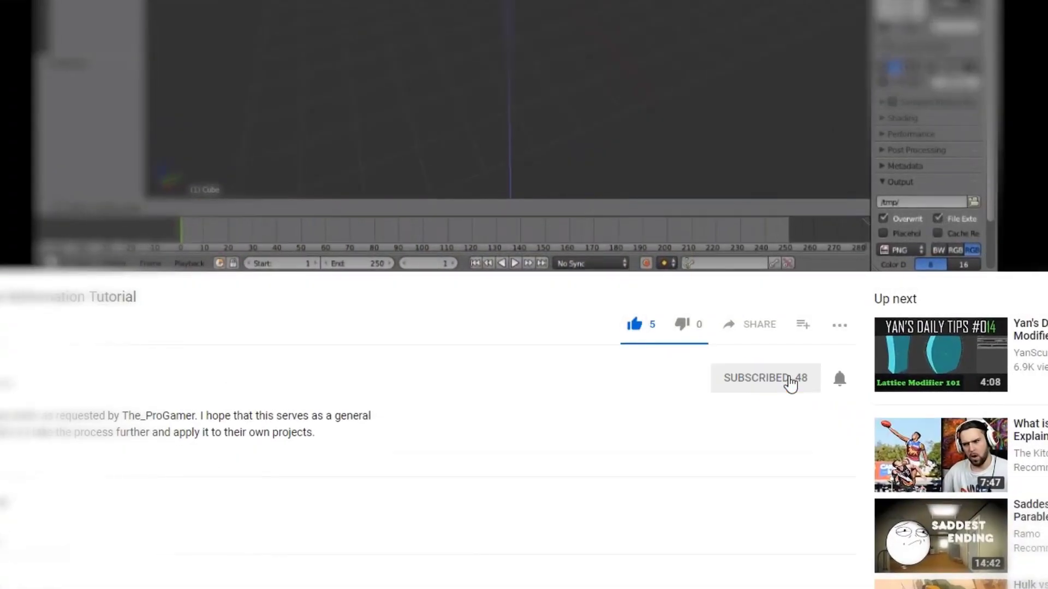
left_click(841, 380)
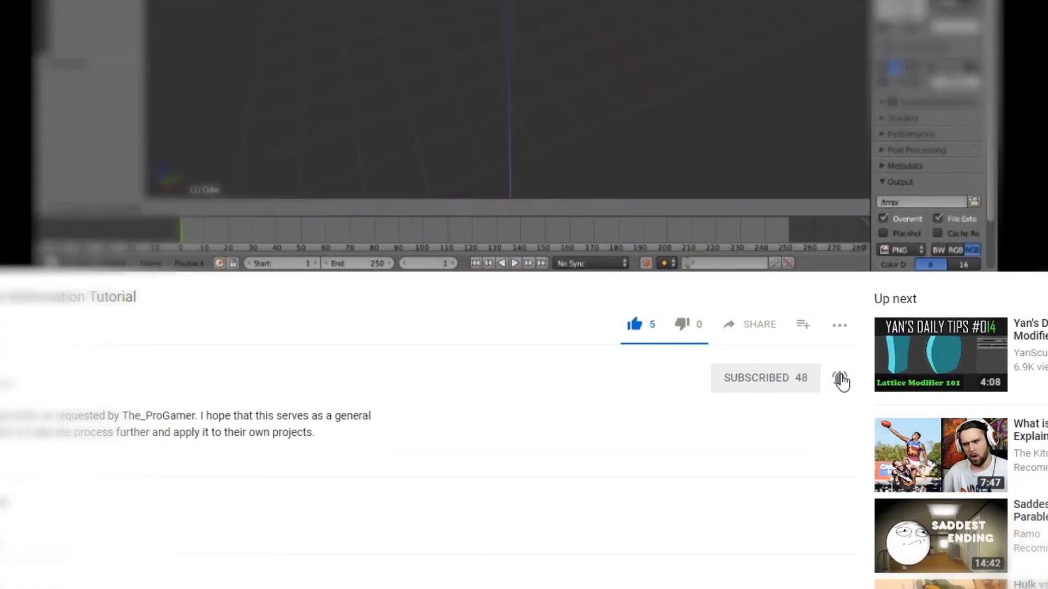